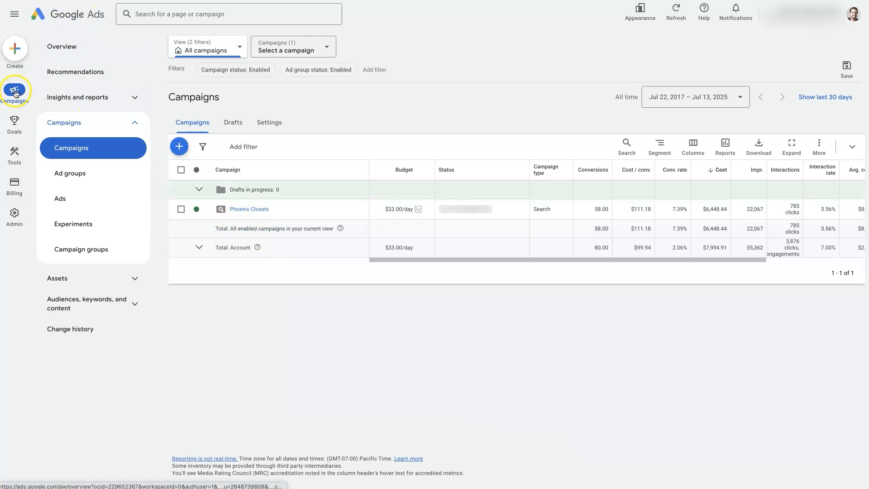
Open the Experiments page and browse its experiment tabs
{"action": "left_click", "coordinate": [79, 122]}
{"action": "left_click", "coordinate": [84, 124]}
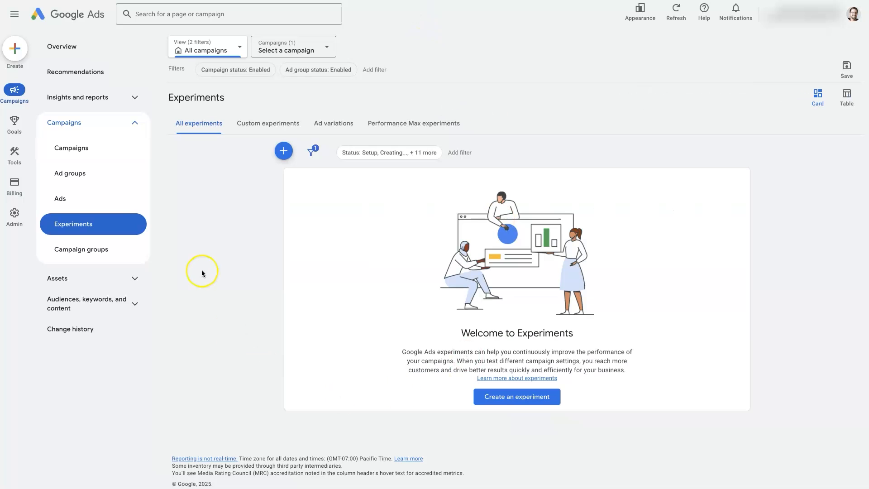
{"action": "left_click", "coordinate": [112, 123]}
{"action": "left_click", "coordinate": [92, 122]}
{"action": "left_click", "coordinate": [243, 121]}
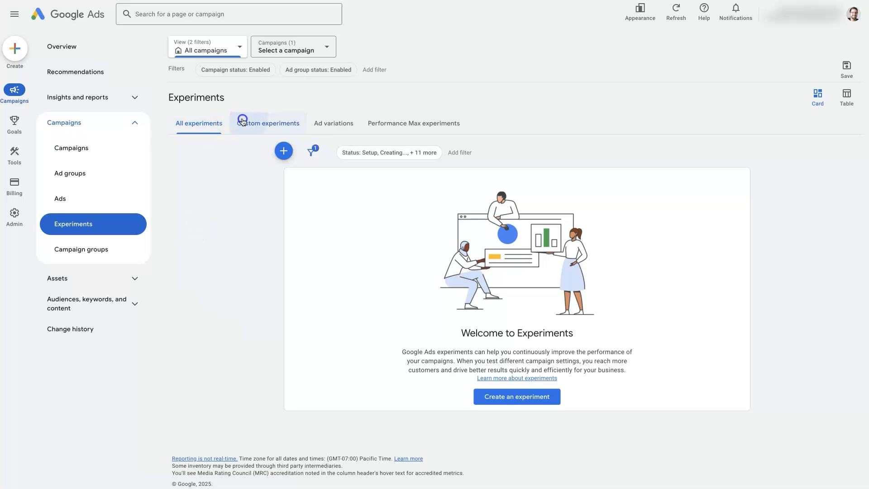
{"action": "left_click", "coordinate": [336, 113]}
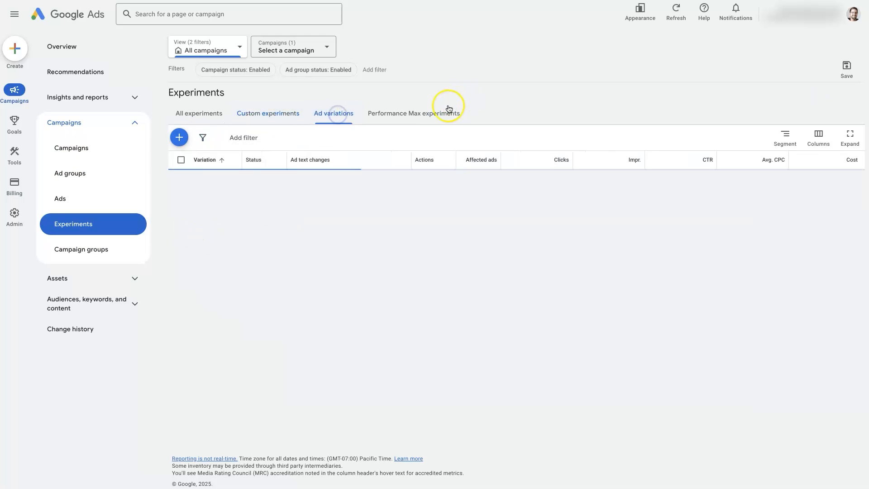
{"action": "left_click", "coordinate": [423, 114]}
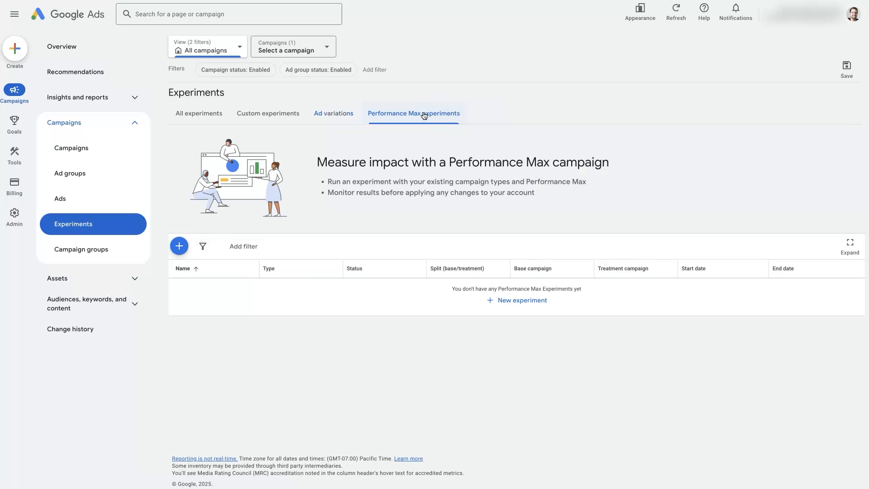
{"action": "left_click", "coordinate": [195, 114]}
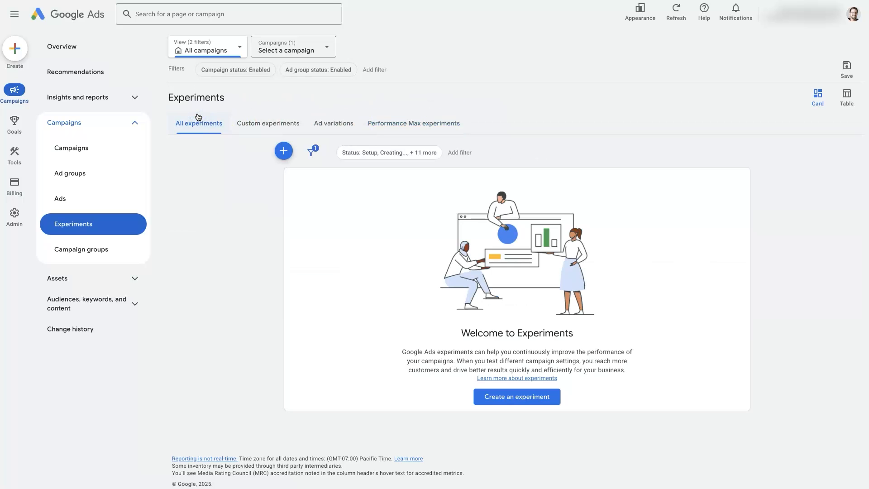
{"action": "left_click", "coordinate": [265, 123]}
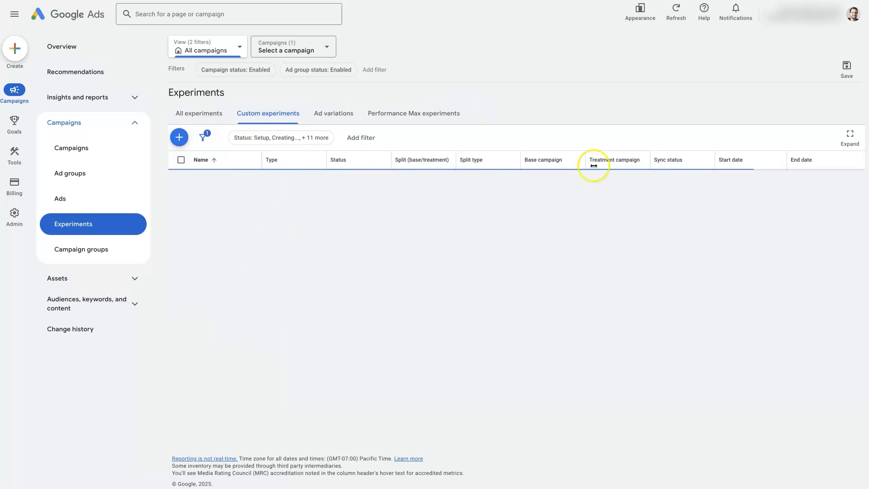
{"action": "left_click", "coordinate": [195, 112]}
{"action": "left_click", "coordinate": [241, 281]}
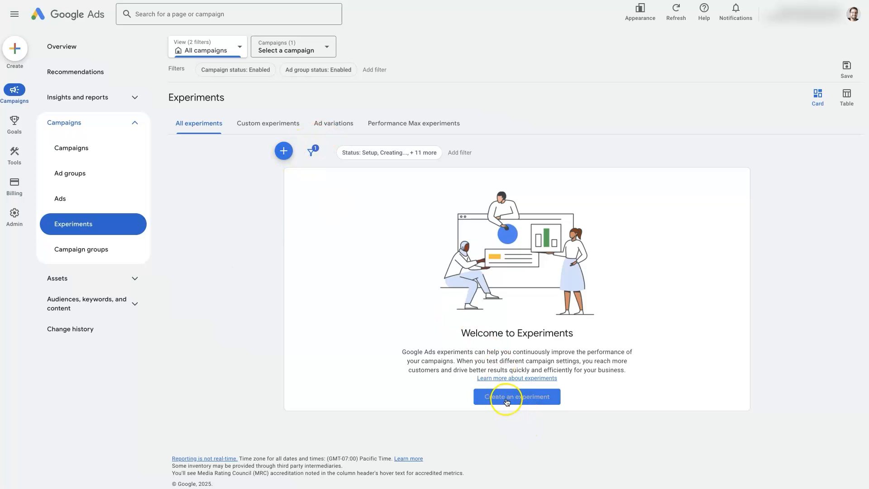
Start a new Custom experiment using the Search campaign type
{"action": "left_click", "coordinate": [284, 150]}
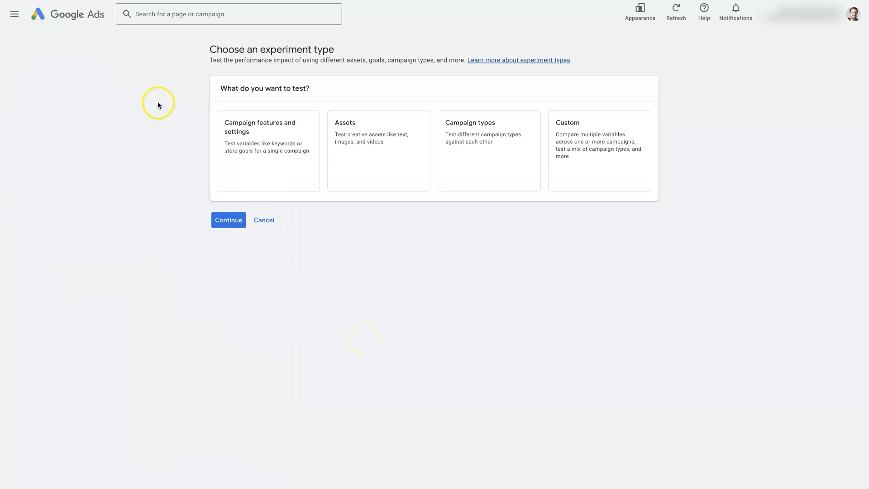
{"action": "left_click", "coordinate": [585, 165]}
{"action": "left_click", "coordinate": [588, 156]}
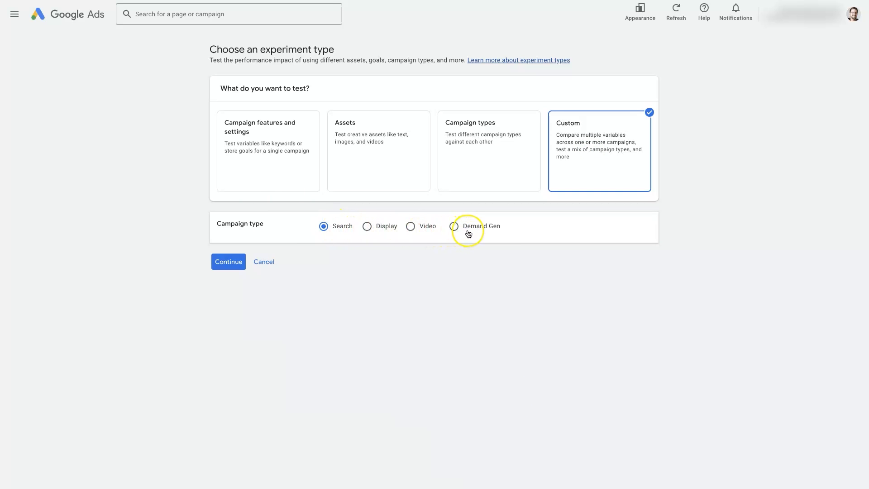
{"action": "left_click", "coordinate": [257, 148]}
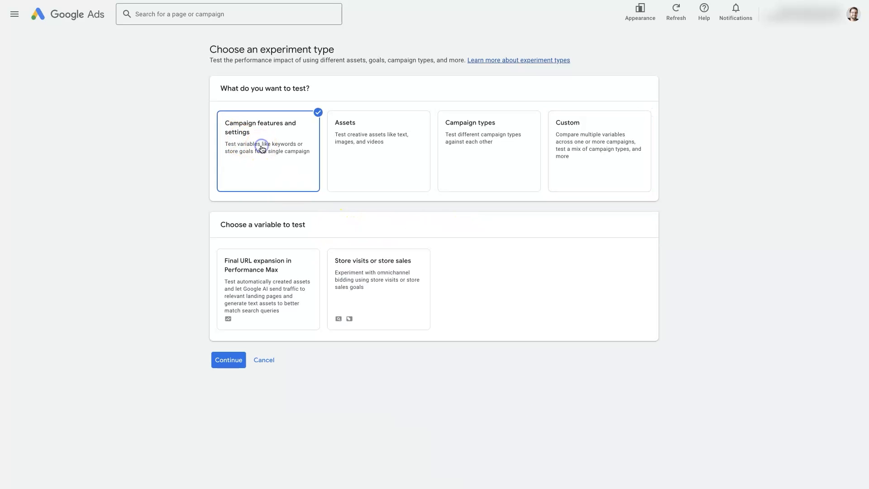
{"action": "left_click", "coordinate": [359, 149]}
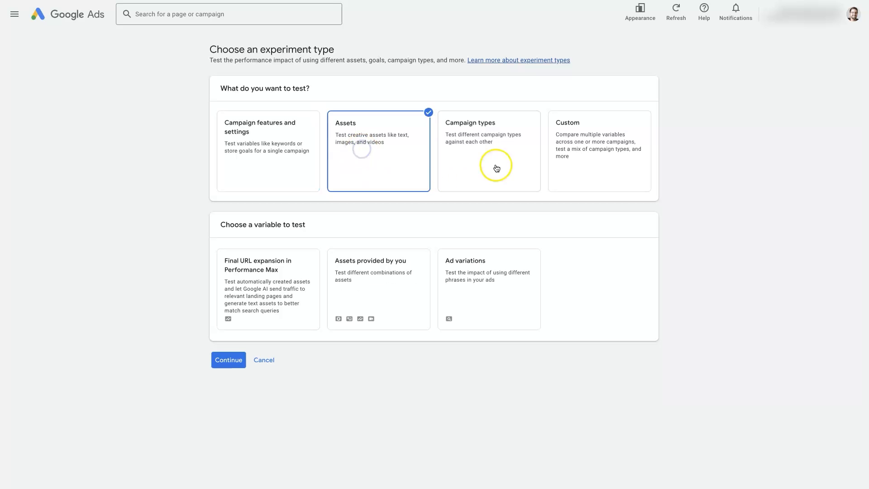
{"action": "left_click", "coordinate": [479, 151]}
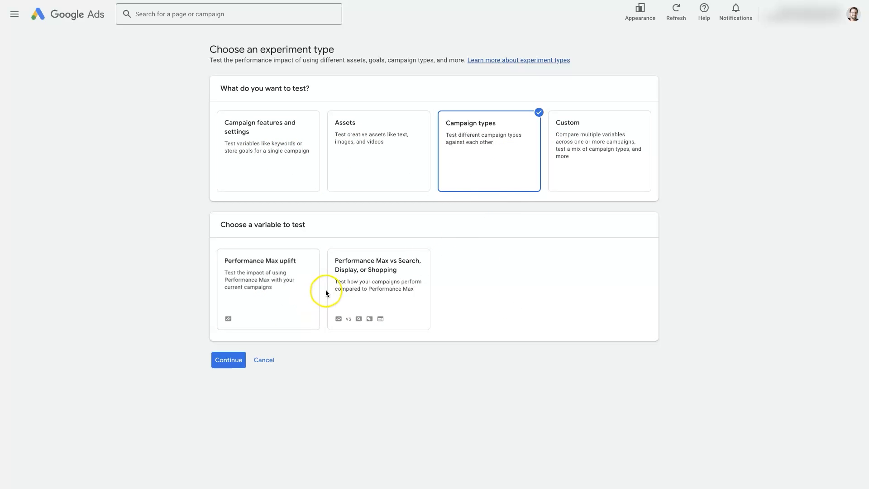
{"action": "left_click", "coordinate": [578, 170]}
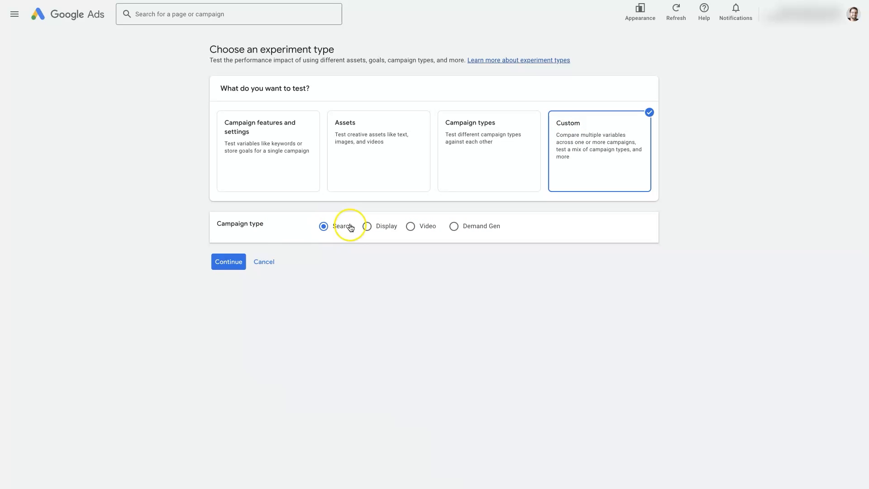
{"action": "left_click", "coordinate": [235, 265]}
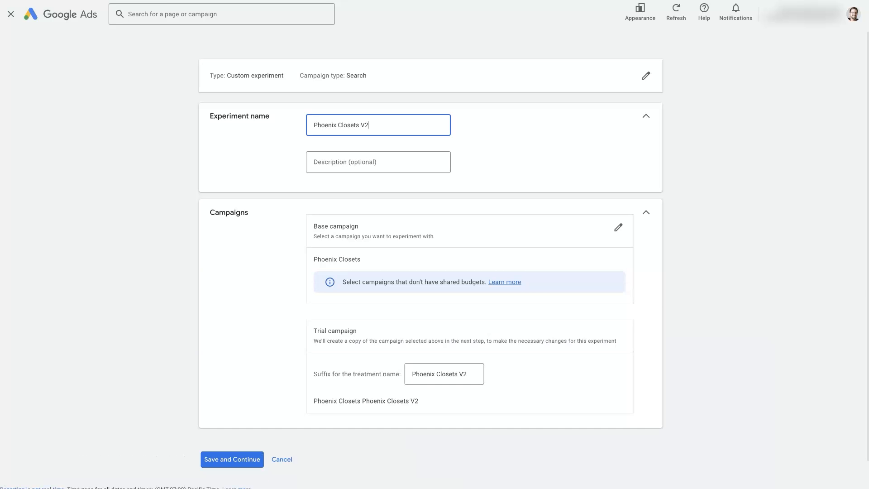
Review the experiment name and the base and trial campaign fields
{"action": "left_click", "coordinate": [691, 272]}
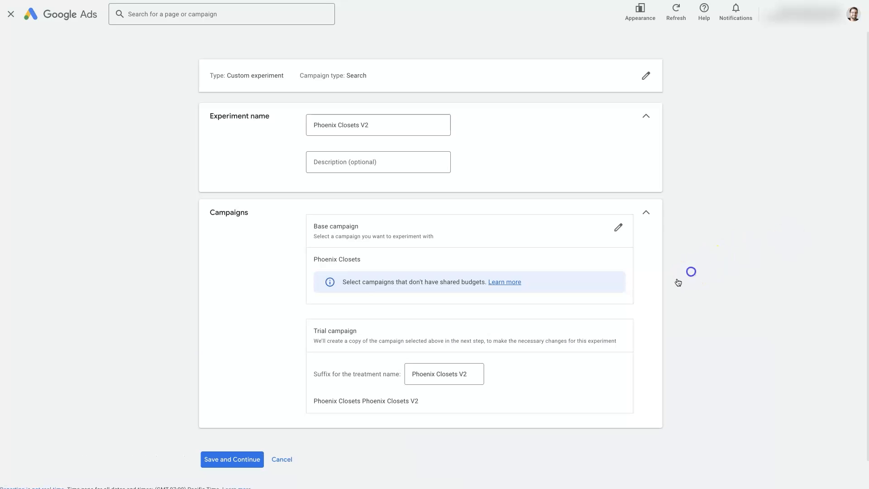
{"action": "left_click", "coordinate": [317, 261]}
{"action": "left_click_drag", "start_coordinate": [317, 261], "coordinate": [360, 261]}
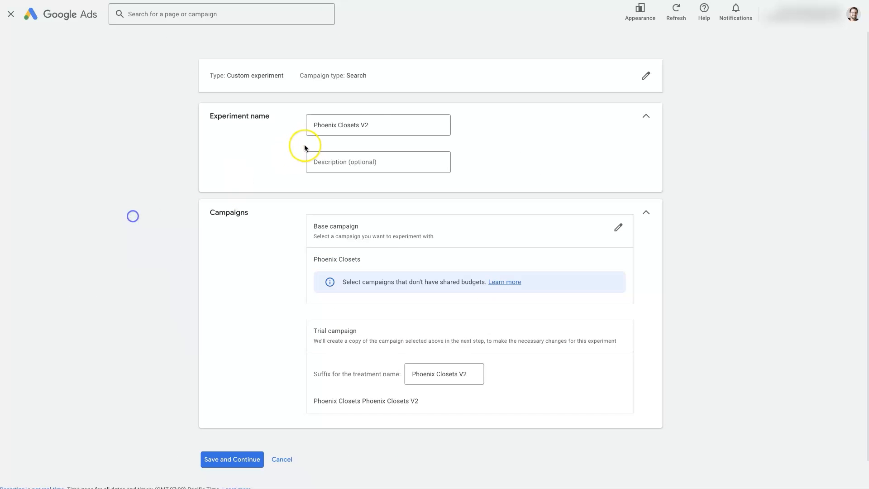
{"action": "double_click", "coordinate": [376, 125]}
{"action": "left_click_drag", "start_coordinate": [305, 125], "coordinate": [304, 125]}
{"action": "left_click", "coordinate": [345, 127]}
{"action": "left_click_drag", "start_coordinate": [361, 126], "coordinate": [308, 126]}
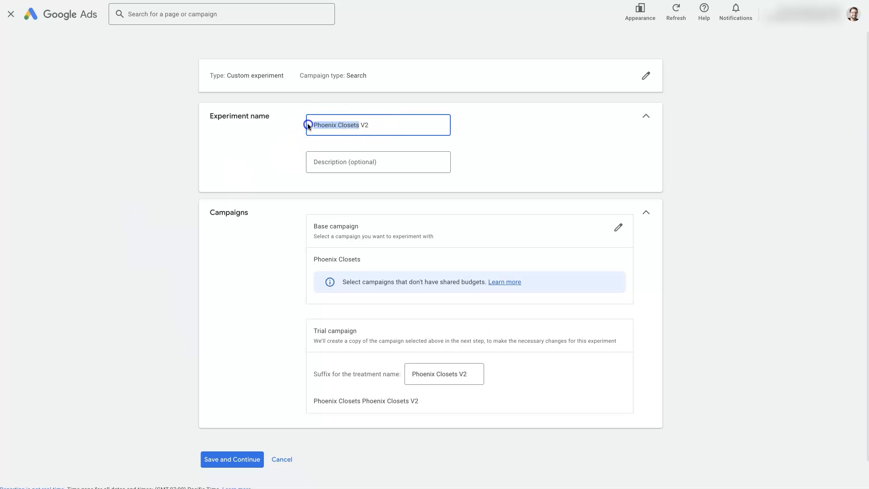
{"action": "left_click", "coordinate": [394, 125]}
{"action": "left_click", "coordinate": [362, 125]}
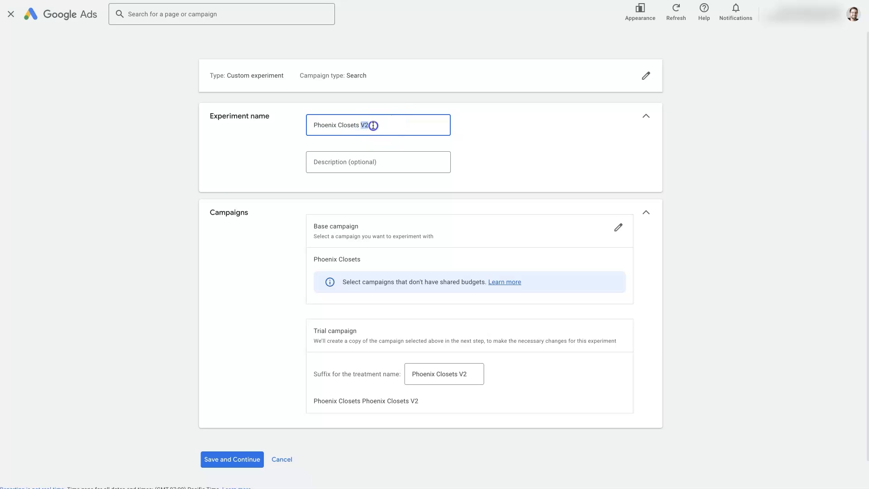
{"action": "left_click", "coordinate": [748, 146]}
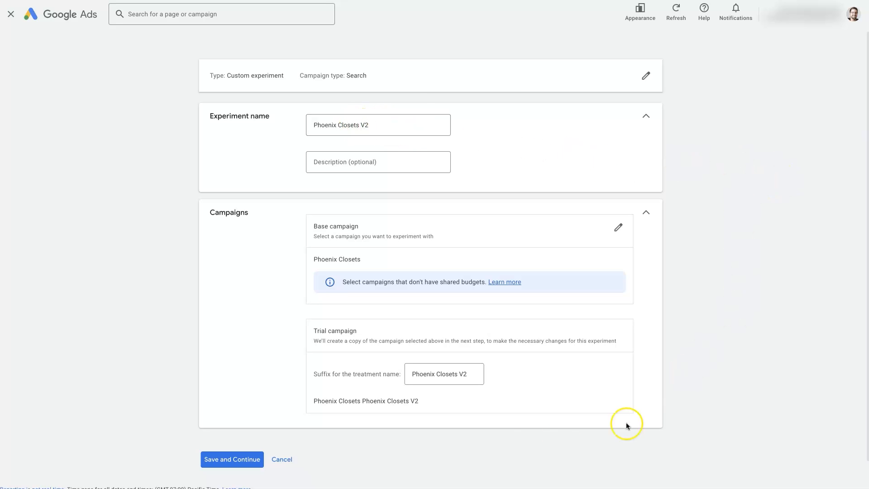
Shorten the treatment name suffix to V2 and save the experiment setup
{"action": "double_click", "coordinate": [424, 371]}
{"action": "left_click", "coordinate": [476, 460]}
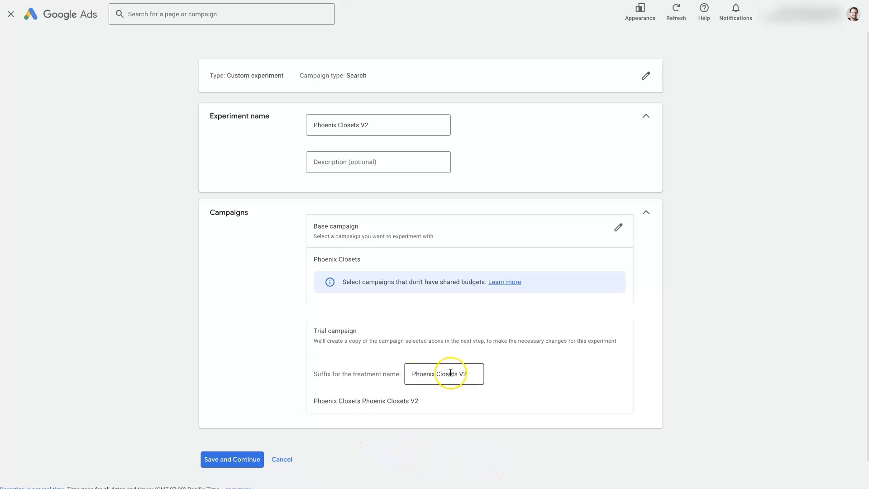
{"action": "left_click_drag", "start_coordinate": [459, 373], "coordinate": [367, 367]}
{"action": "key", "text": "BackSpace"}
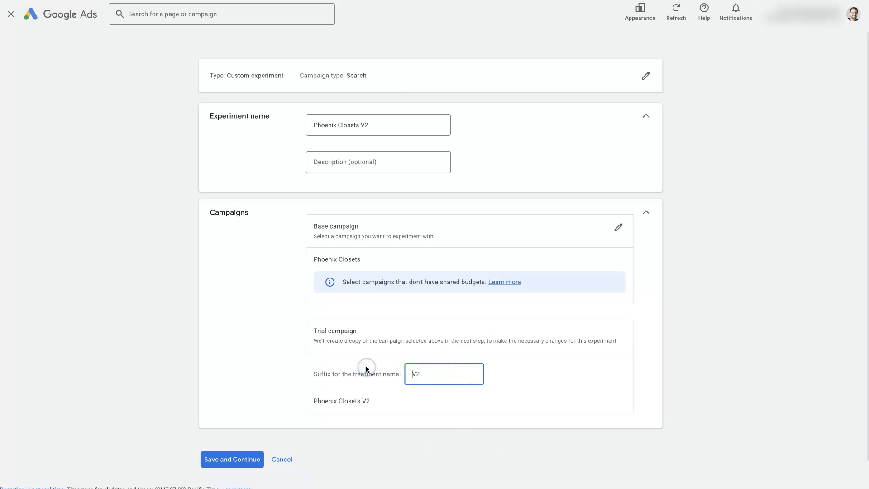
{"action": "left_click", "coordinate": [414, 483]}
{"action": "left_click_drag", "start_coordinate": [312, 400], "coordinate": [350, 403]}
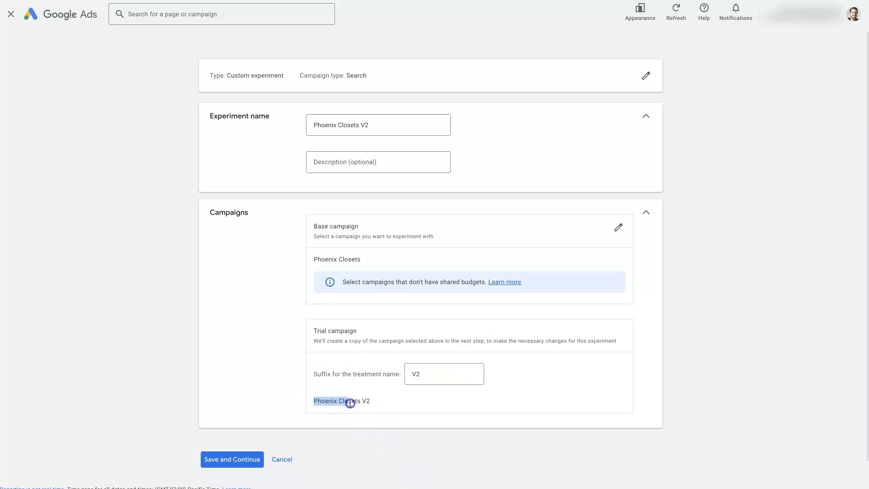
{"action": "left_click", "coordinate": [402, 442]}
{"action": "left_click", "coordinate": [222, 461]}
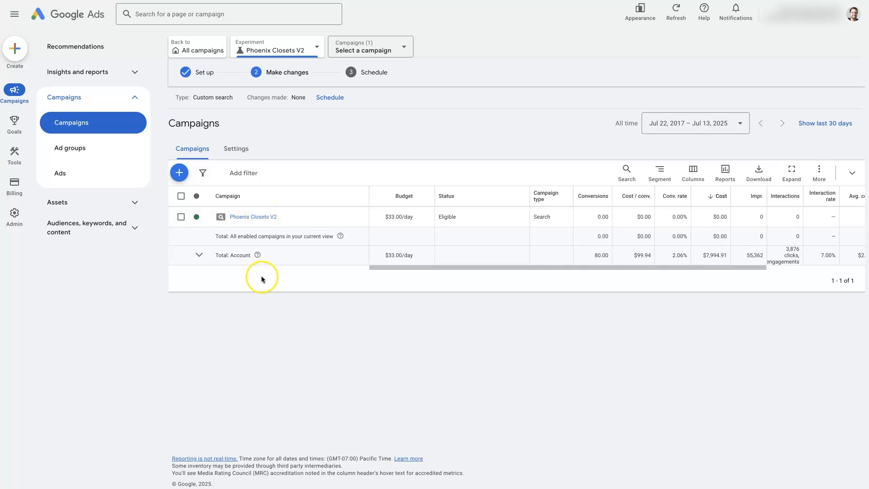
Enable a target cost per action of $50.00 in the trial campaign's bidding settings
{"action": "left_click", "coordinate": [347, 216]}
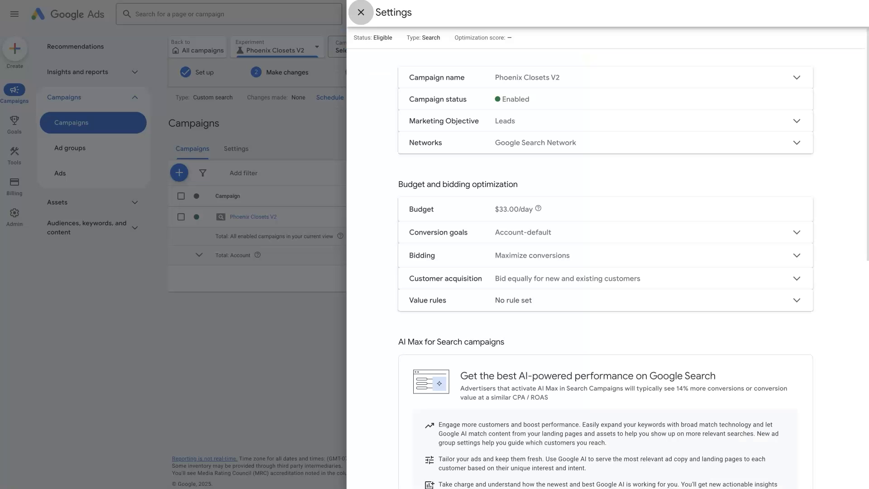
{"action": "left_click", "coordinate": [579, 256]}
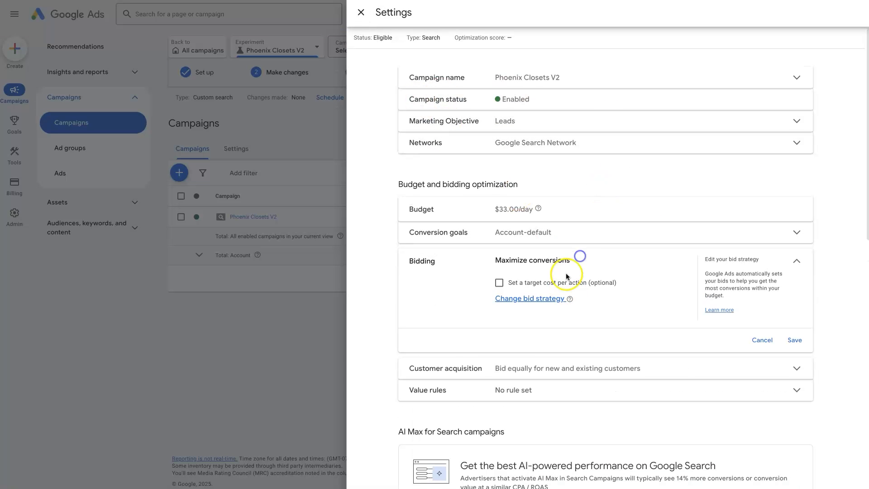
{"action": "left_click", "coordinate": [499, 283]}
{"action": "left_click", "coordinate": [519, 320]}
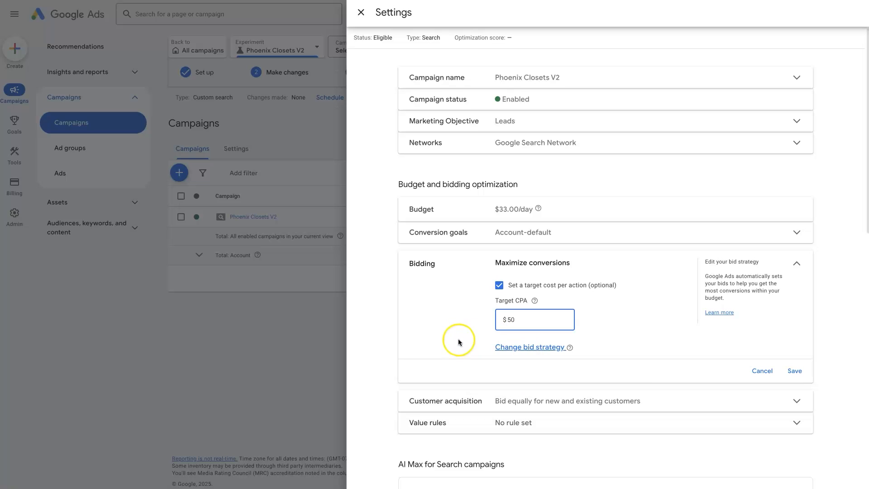
{"action": "left_click", "coordinate": [444, 320]}
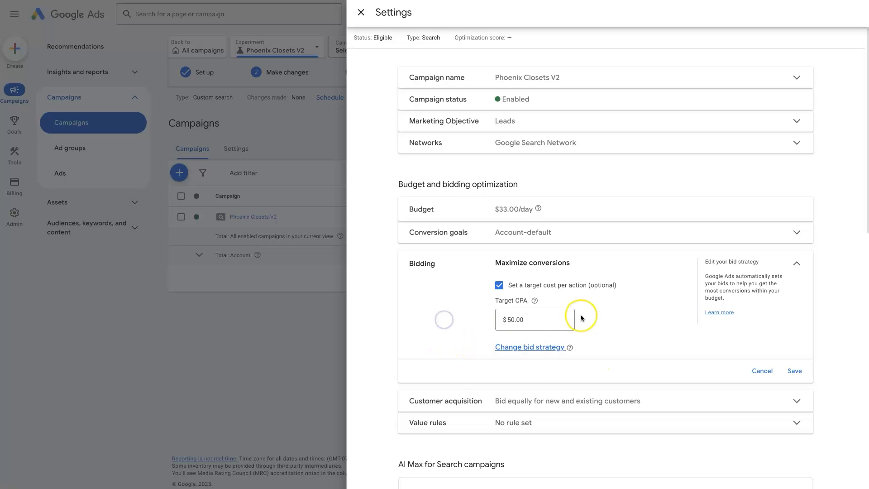
{"action": "left_click", "coordinate": [790, 379]}
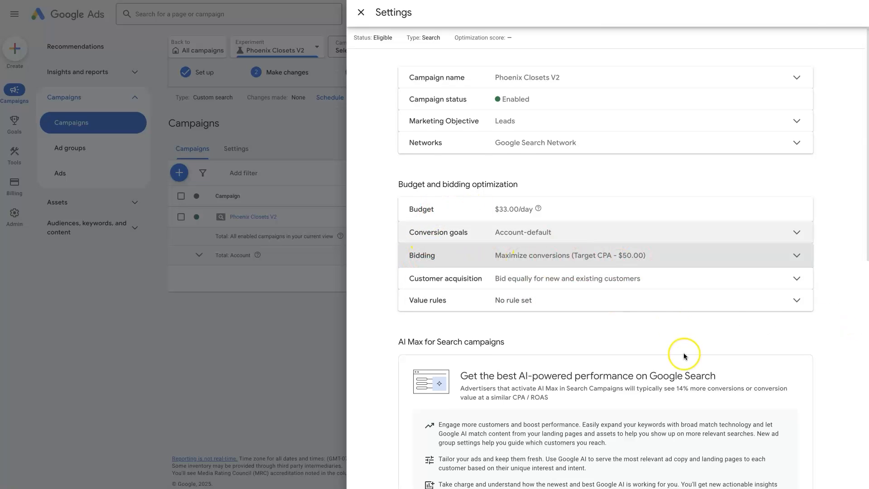
{"action": "scroll", "coordinate": [683, 347], "scroll_direction": "down", "scroll_amount": 10}
{"action": "scroll", "coordinate": [686, 358], "scroll_direction": "up", "scroll_amount": 10}
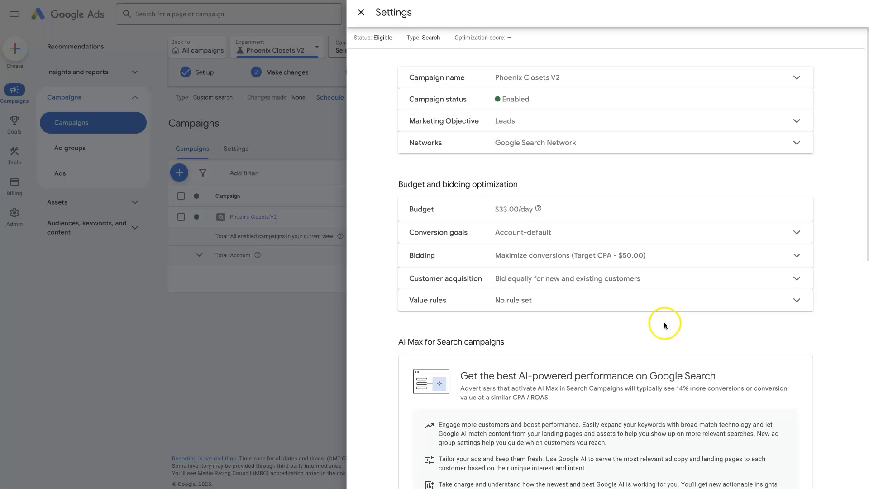
{"action": "left_click", "coordinate": [361, 13]}
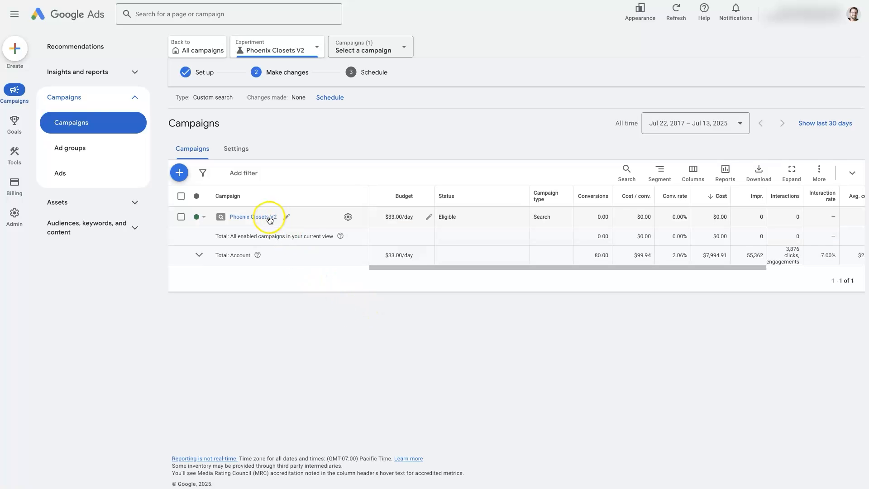
Open the trial campaign's bidding settings and change the bidding focus to Conversion value
{"action": "left_click", "coordinate": [354, 219]}
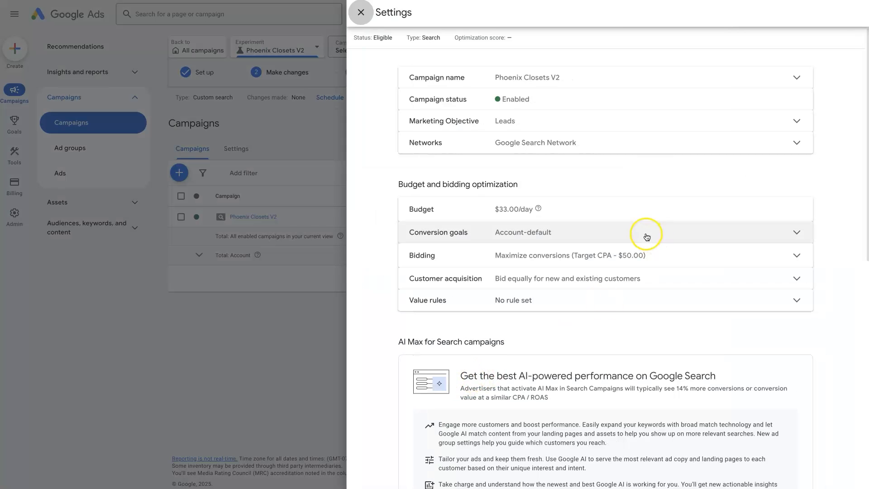
{"action": "left_click", "coordinate": [548, 255]}
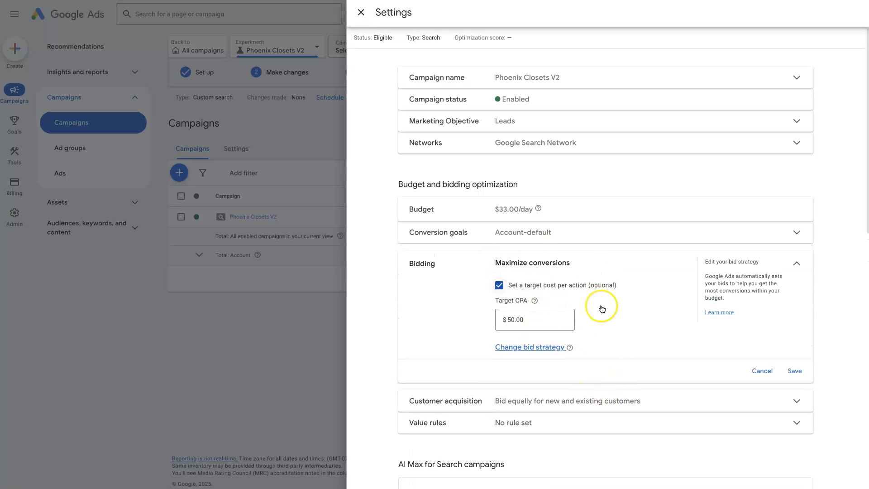
{"action": "left_click", "coordinate": [524, 347]}
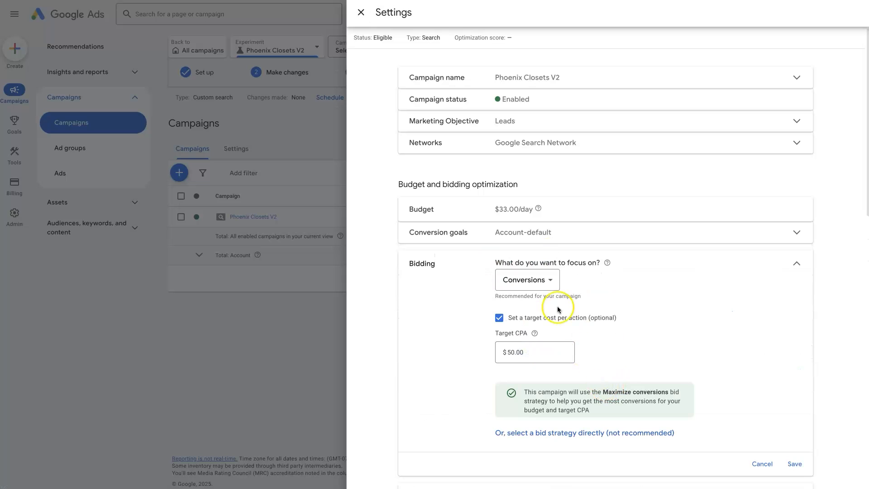
{"action": "left_click", "coordinate": [536, 281]}
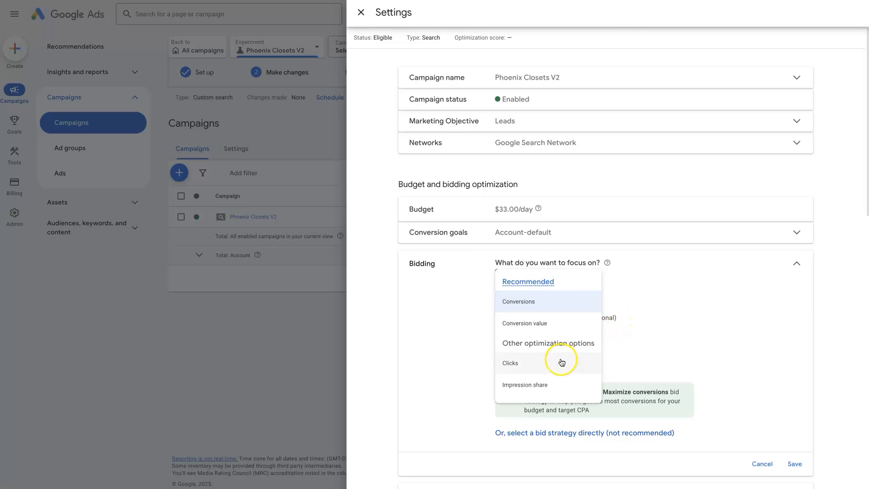
{"action": "left_click", "coordinate": [543, 324]}
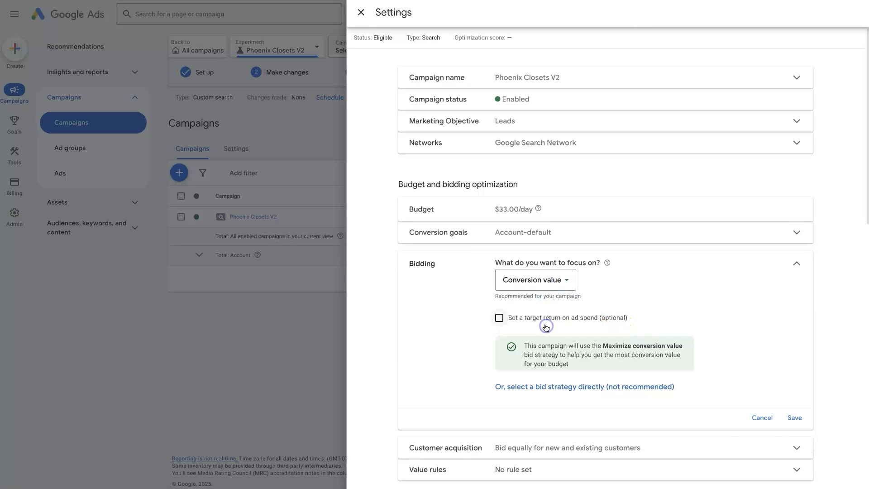
Set a target return on ad spend of 500%, save the bidding change, and close the settings panel
{"action": "left_click", "coordinate": [498, 317]}
{"action": "left_click", "coordinate": [511, 352]}
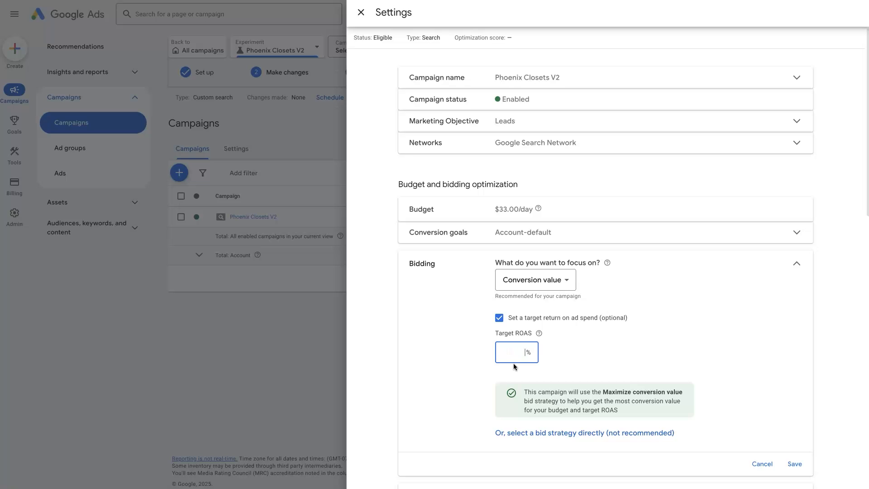
{"action": "type", "text": "500"}
{"action": "left_click", "coordinate": [492, 359]}
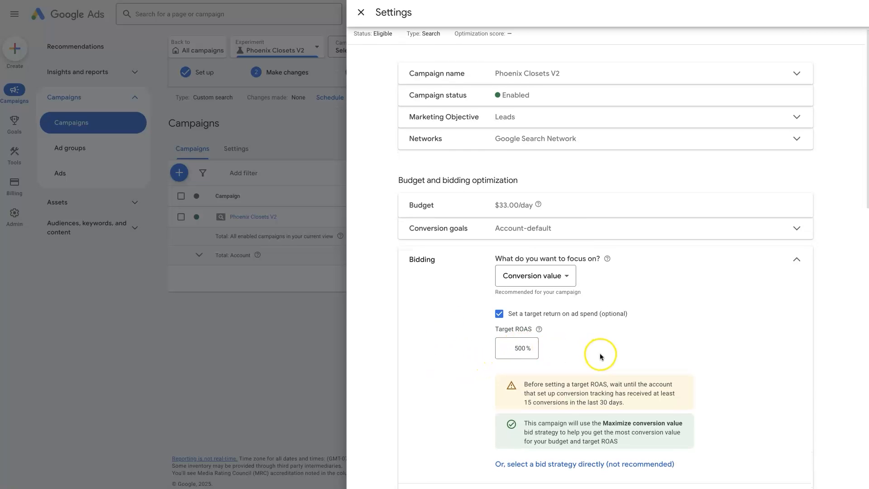
{"action": "scroll", "coordinate": [678, 362], "scroll_direction": "down", "scroll_amount": 3}
{"action": "left_click", "coordinate": [789, 371]}
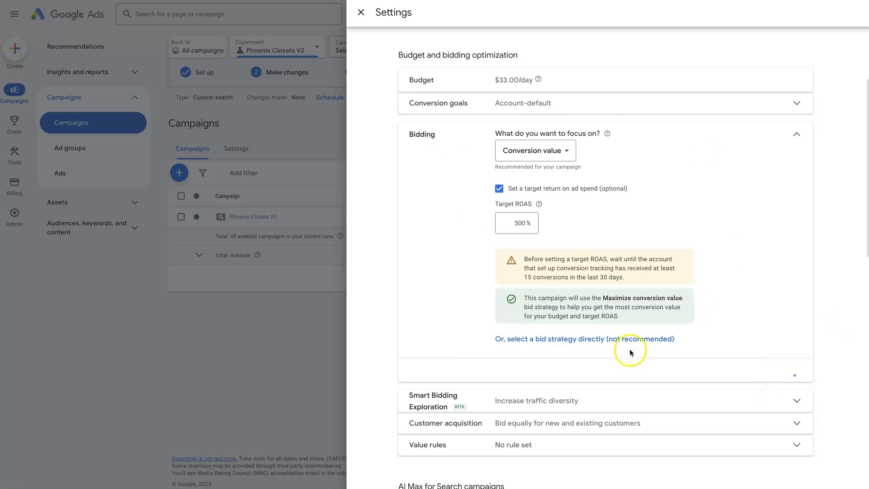
{"action": "scroll", "coordinate": [588, 226], "scroll_direction": "up", "scroll_amount": 4}
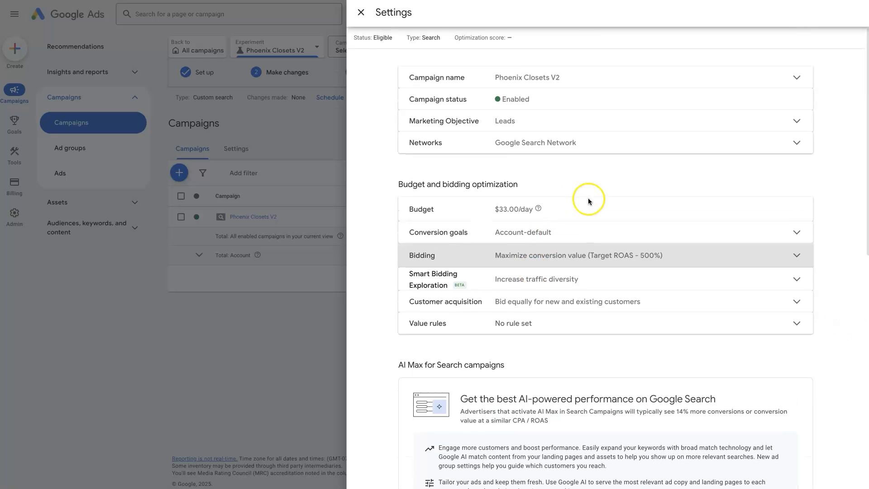
{"action": "left_click", "coordinate": [363, 15]}
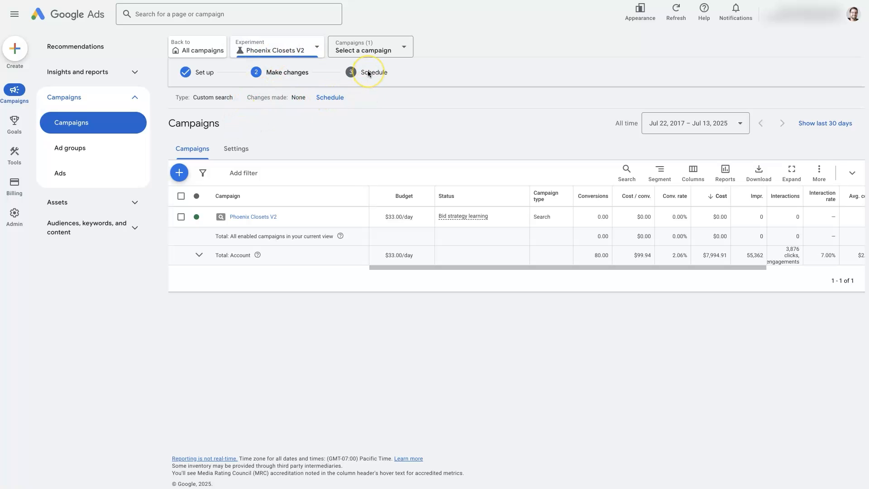
Open the experiment schedule and set the first experiment goal to decrease Cost per conversion
{"action": "left_click", "coordinate": [328, 98]}
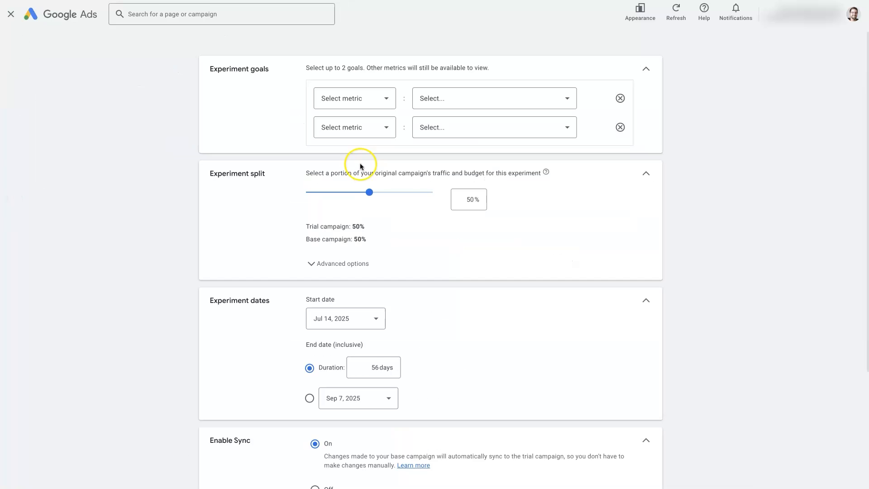
{"action": "left_click", "coordinate": [365, 98]}
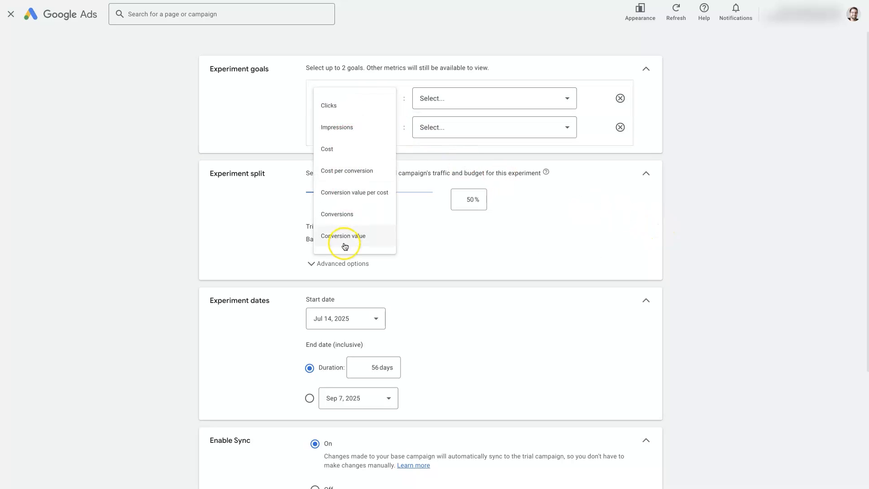
{"action": "left_click", "coordinate": [346, 170]}
{"action": "left_click", "coordinate": [455, 97]}
{"action": "left_click", "coordinate": [470, 123]}
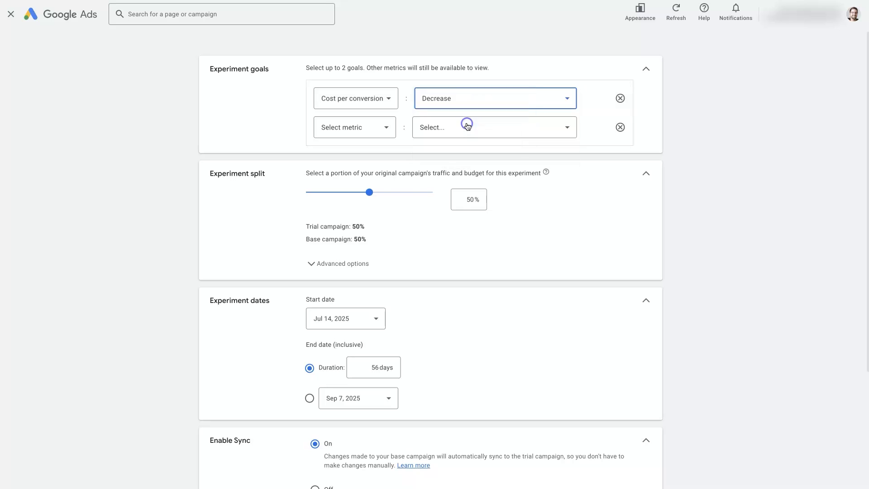
Set the second experiment goal to increase Conversions
{"action": "left_click", "coordinate": [345, 127]}
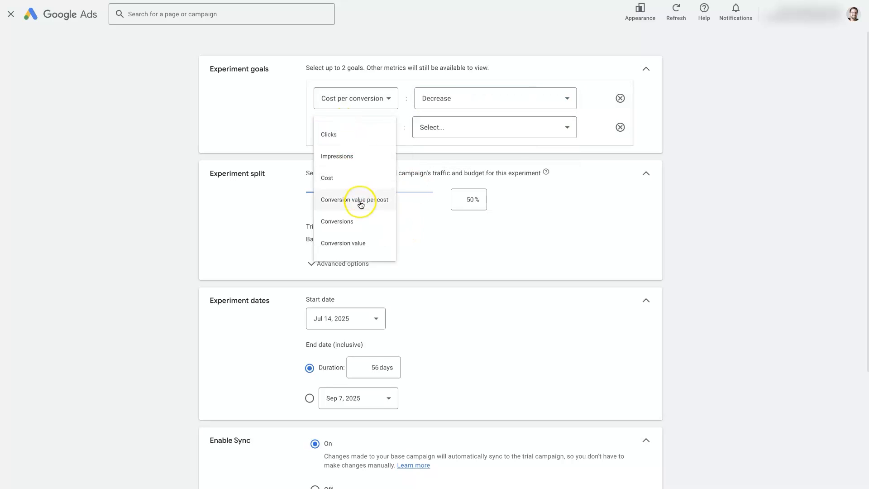
{"action": "left_click", "coordinate": [357, 209]}
{"action": "left_click", "coordinate": [465, 128]}
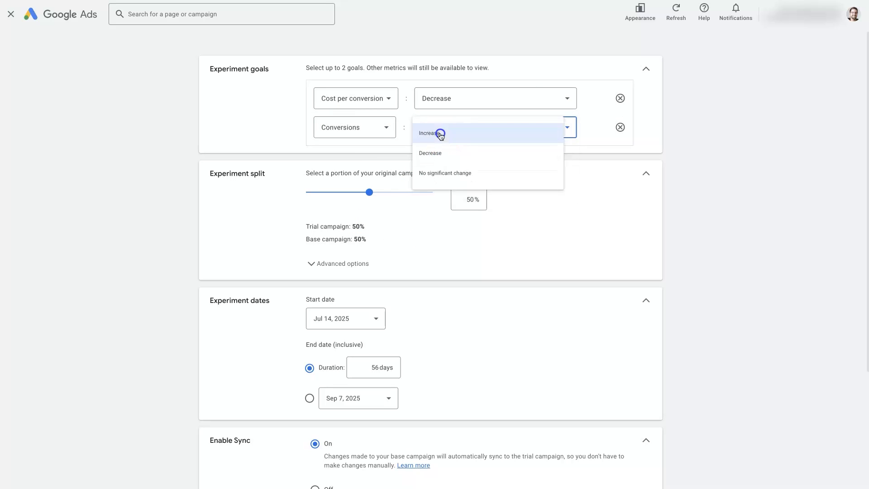
{"action": "left_click", "coordinate": [440, 134]}
{"action": "left_click", "coordinate": [735, 140]}
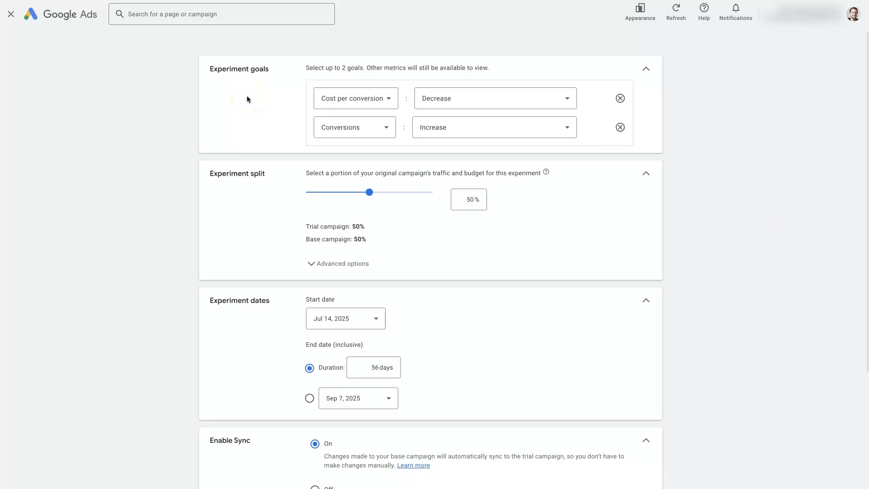
Change the second experiment goal to increase Conversion value
{"action": "left_click", "coordinate": [749, 189]}
{"action": "left_click", "coordinate": [339, 135]}
{"action": "left_click", "coordinate": [340, 249]}
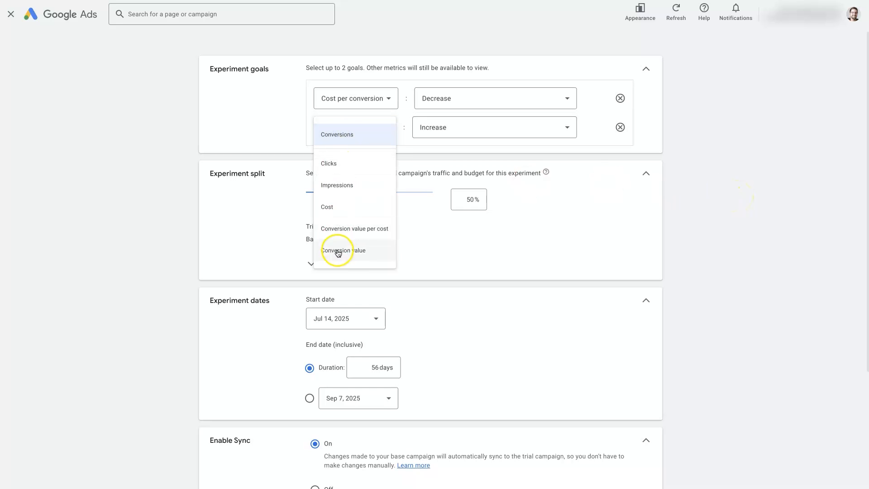
{"action": "left_click", "coordinate": [436, 127]}
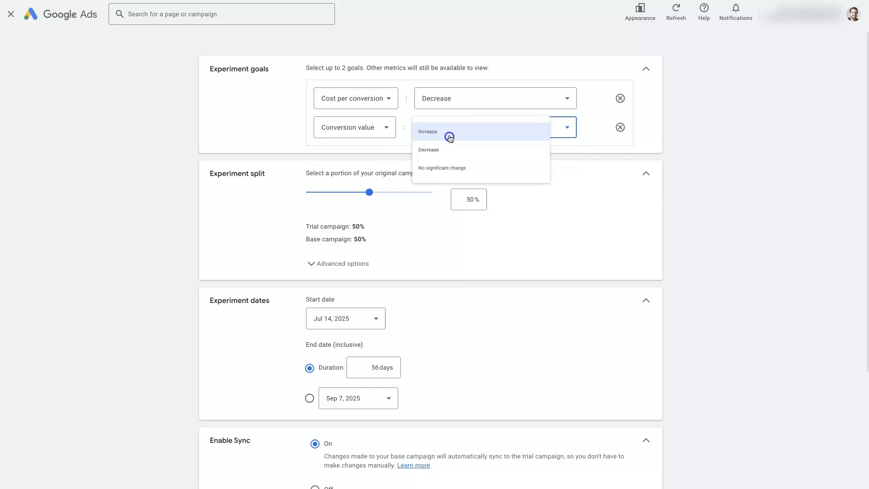
{"action": "left_click", "coordinate": [448, 135]}
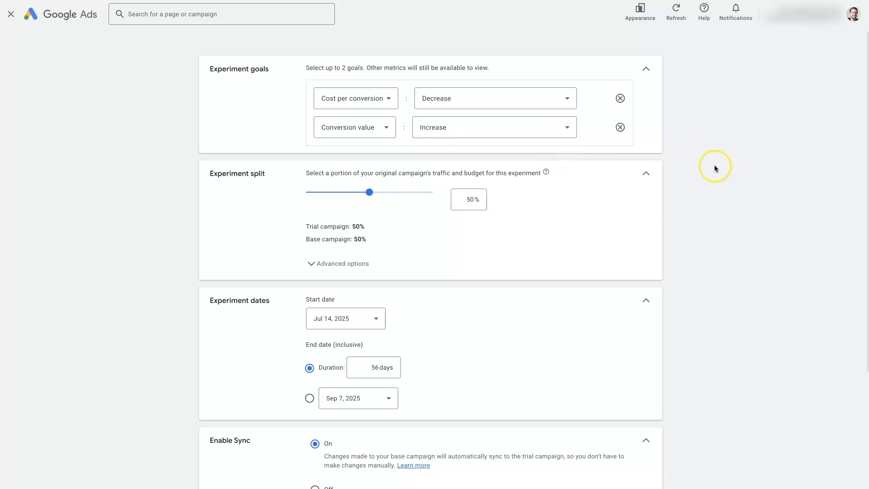
{"action": "right_click", "coordinate": [714, 168]}
{"action": "left_click", "coordinate": [708, 140]}
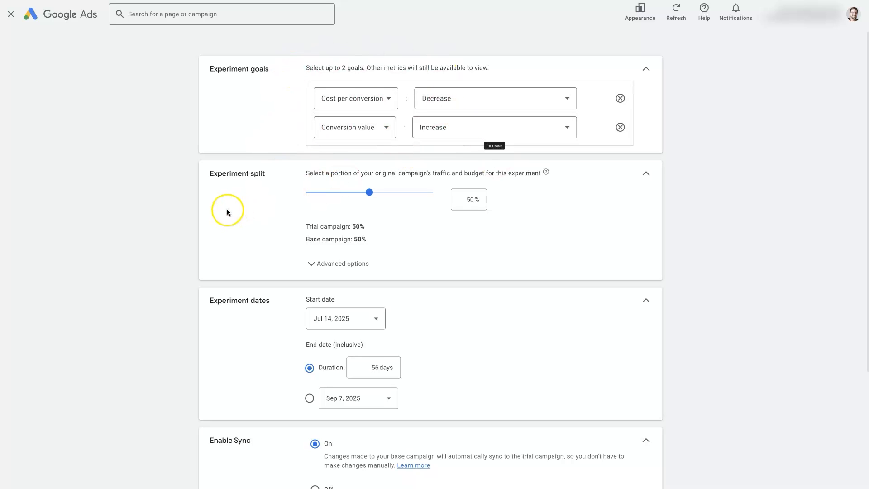
{"action": "triple_click", "coordinate": [211, 174]}
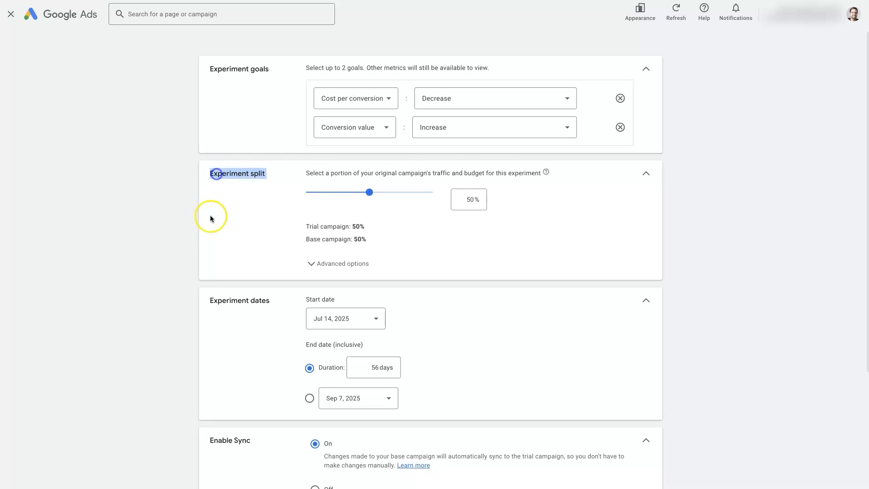
{"action": "left_click", "coordinate": [133, 226]}
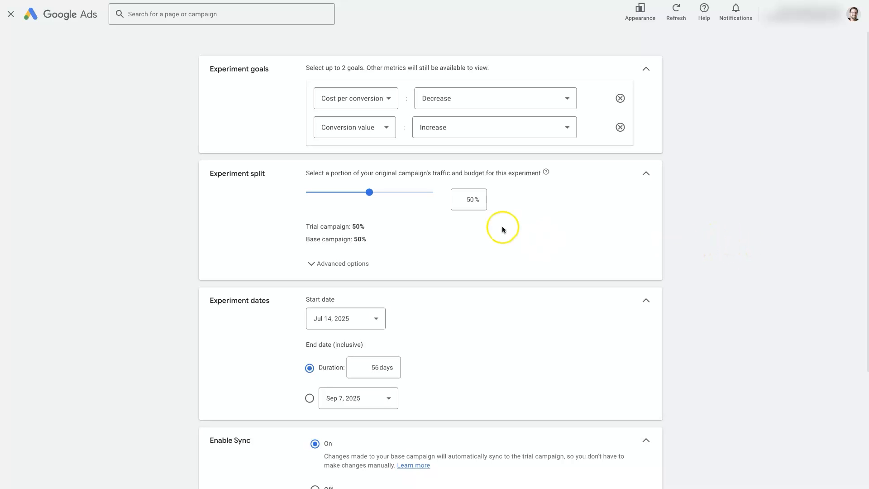
Try a 20% experiment split, then restore the split to 50%
{"action": "left_click", "coordinate": [466, 199]}
{"action": "type", "text": "2"}
{"action": "left_click", "coordinate": [747, 222]}
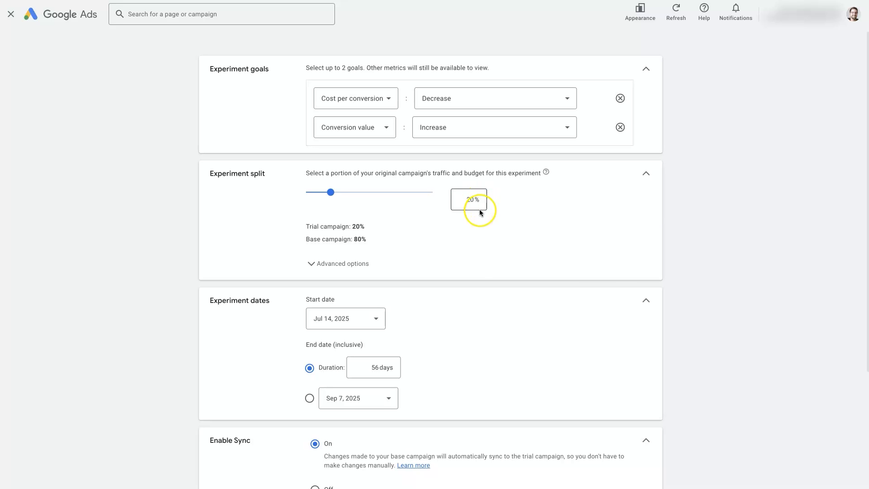
{"action": "left_click", "coordinate": [469, 201]}
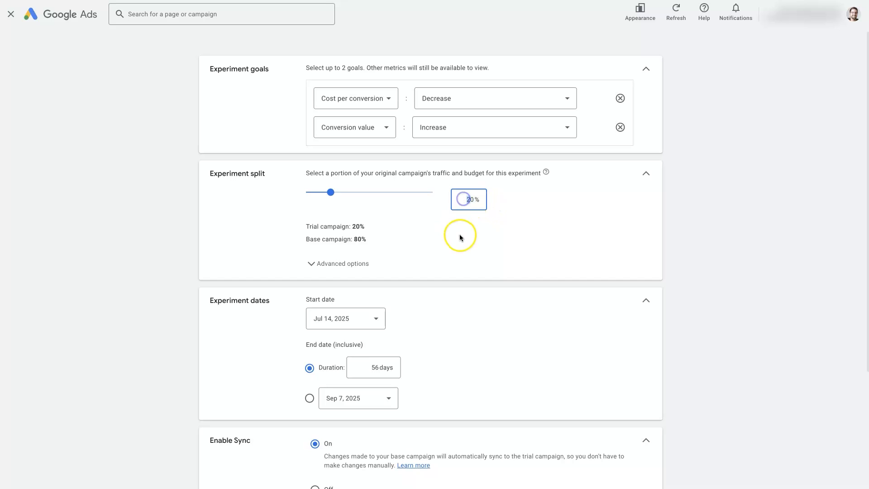
{"action": "type", "text": "5"}
{"action": "left_click", "coordinate": [717, 224]}
Expand and collapse the advanced experiment split options
{"action": "left_click", "coordinate": [357, 263]}
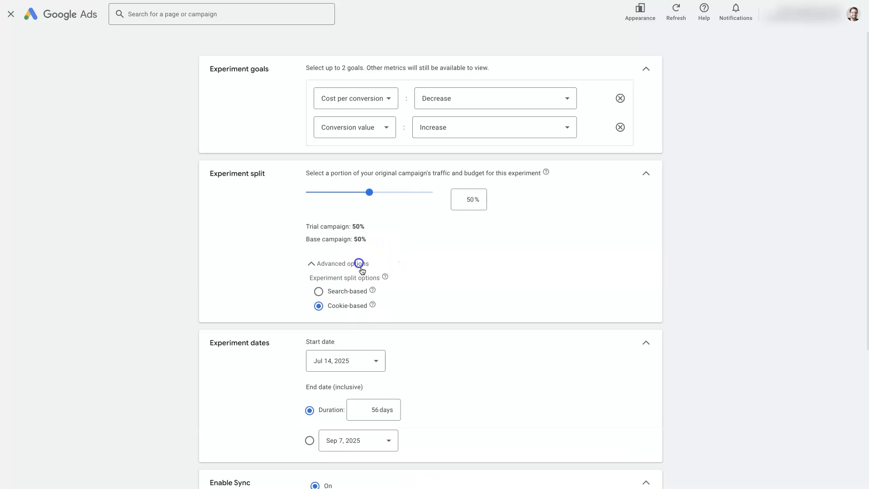
{"action": "scroll", "coordinate": [430, 274], "scroll_direction": "down", "scroll_amount": 1}
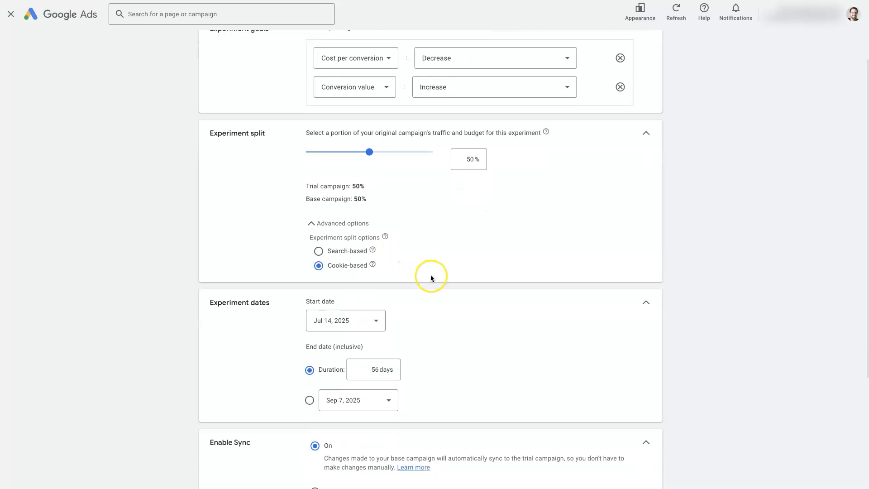
{"action": "left_click", "coordinate": [311, 223]}
Set the experiment duration to 85 days
{"action": "scroll", "coordinate": [378, 260], "scroll_direction": "down", "scroll_amount": 3}
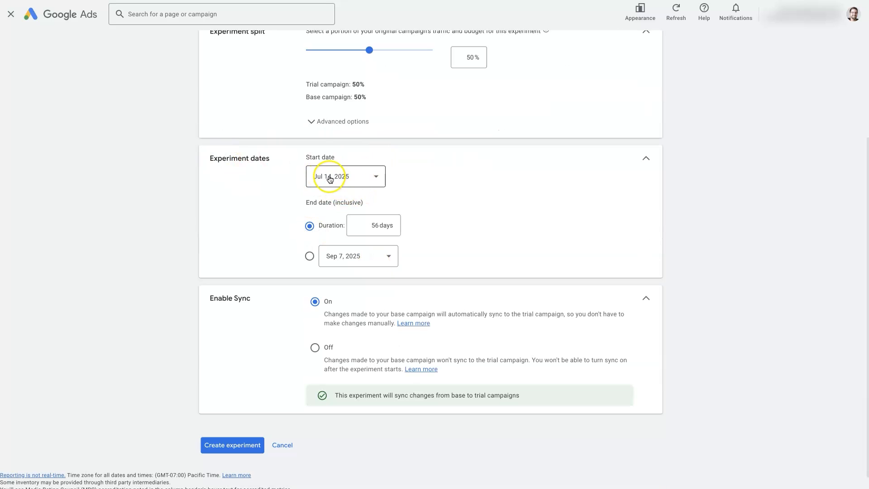
{"action": "double_click", "coordinate": [379, 228]}
{"action": "type", "text": "90"}
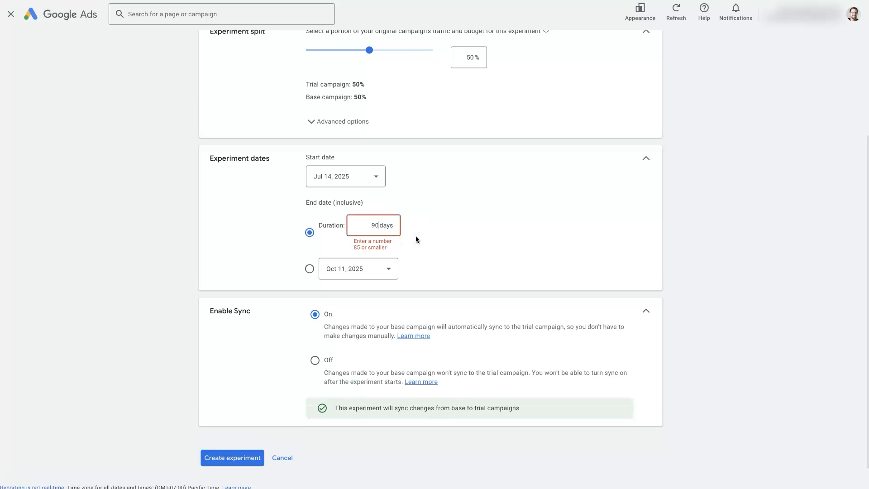
{"action": "double_click", "coordinate": [376, 225]}
{"action": "type", "text": "85"}
{"action": "left_click", "coordinate": [713, 228]}
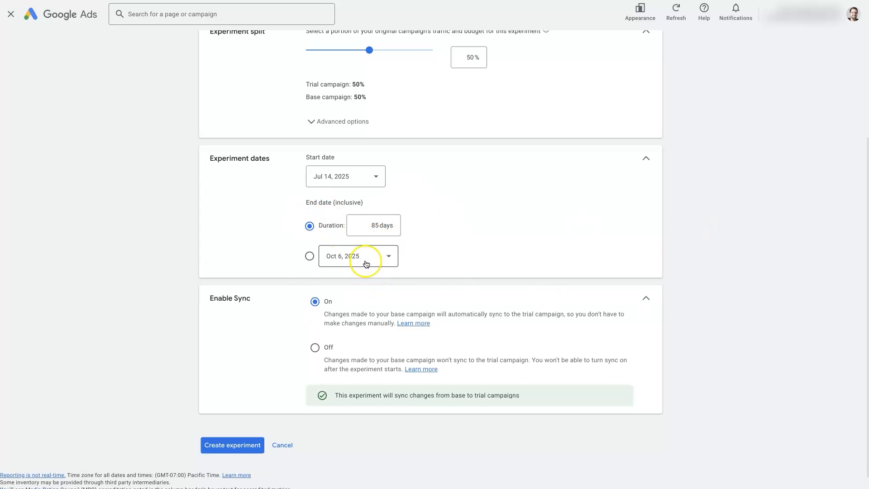
Create the experiment
{"action": "scroll", "coordinate": [222, 325], "scroll_direction": "down", "scroll_amount": 1}
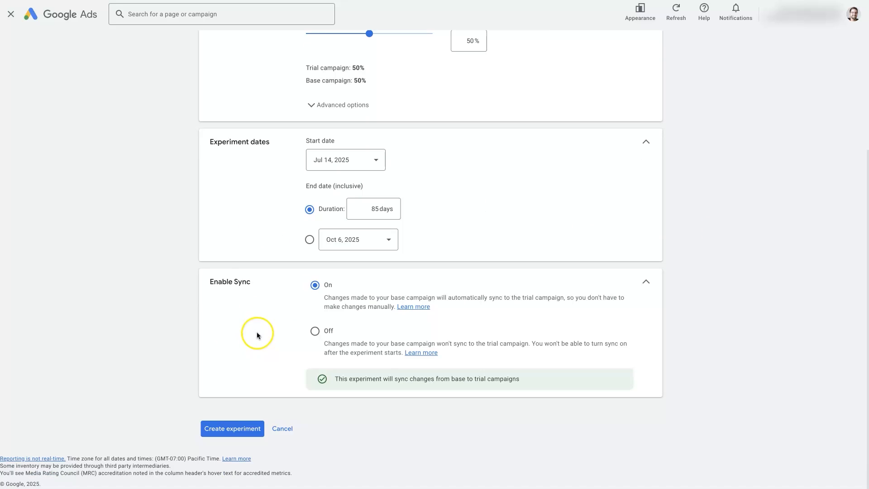
{"action": "left_click_drag", "start_coordinate": [209, 281], "coordinate": [248, 282]}
{"action": "left_click", "coordinate": [689, 306]}
{"action": "left_click", "coordinate": [222, 428]}
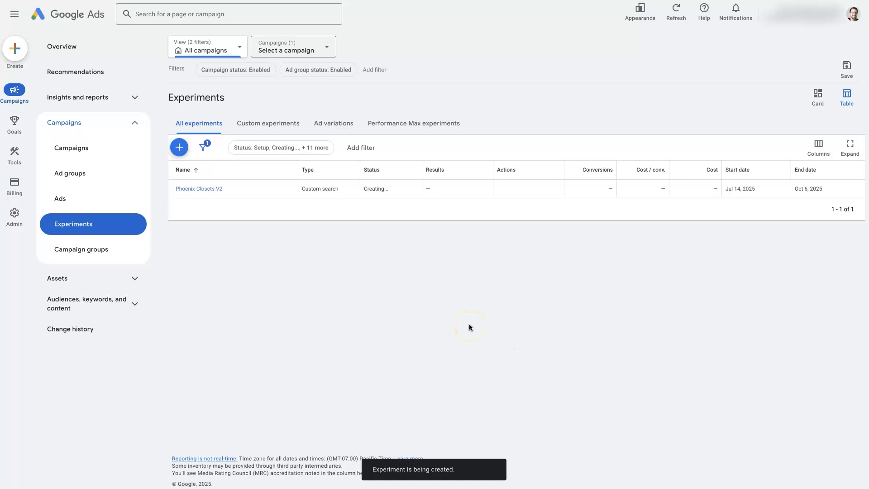
{"action": "left_click_drag", "start_coordinate": [728, 190], "coordinate": [756, 190]}
{"action": "left_click", "coordinate": [739, 286]}
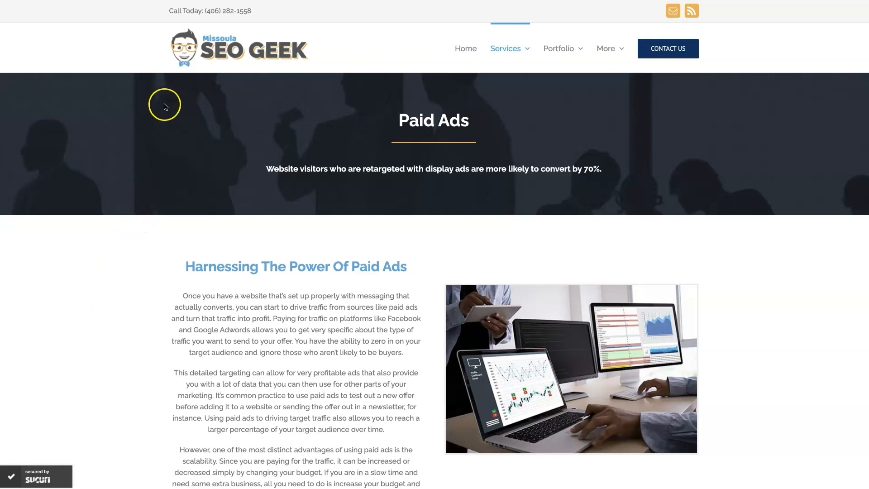
{"action": "left_click", "coordinate": [786, 305]}
{"action": "scroll", "coordinate": [769, 335], "scroll_direction": "down", "scroll_amount": 15}
{"action": "scroll", "coordinate": [769, 338], "scroll_direction": "down", "scroll_amount": 4}
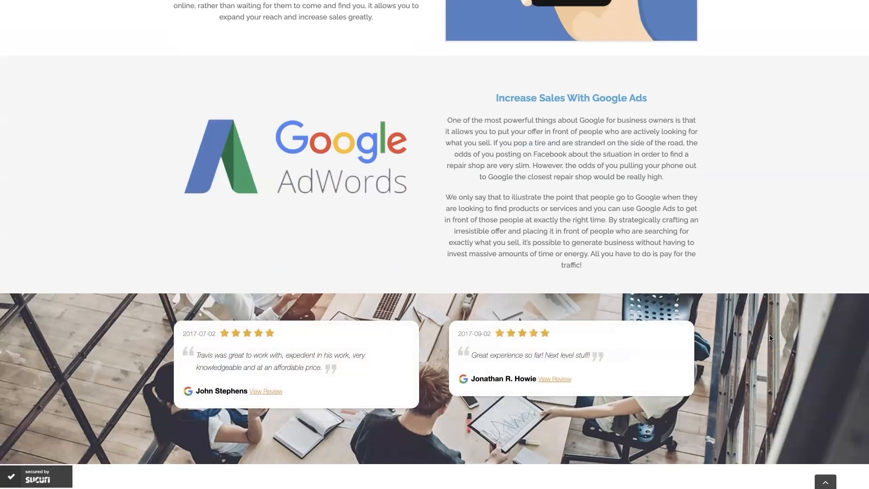
{"action": "scroll", "coordinate": [770, 337], "scroll_direction": "up", "scroll_amount": 1}
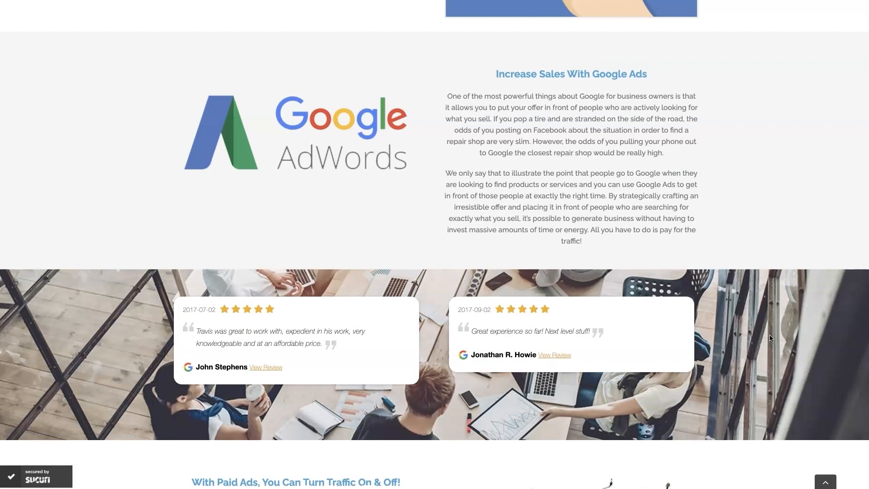
{"action": "left_click", "coordinate": [755, 316]}
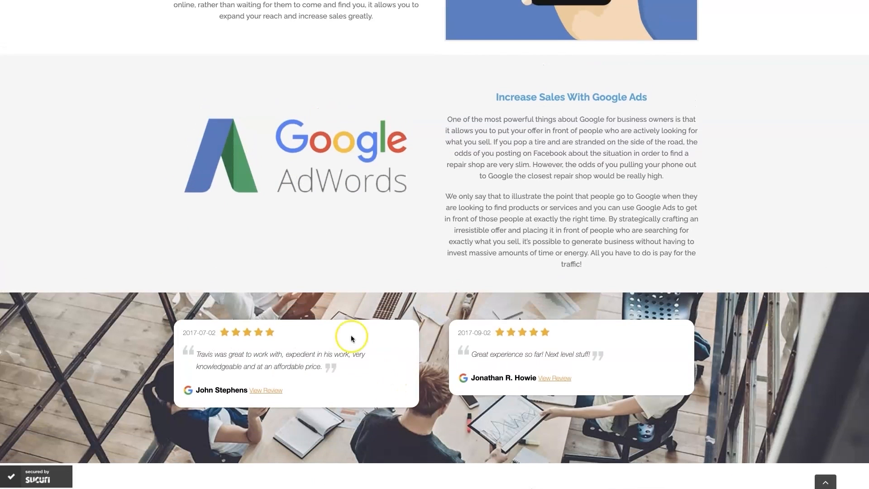